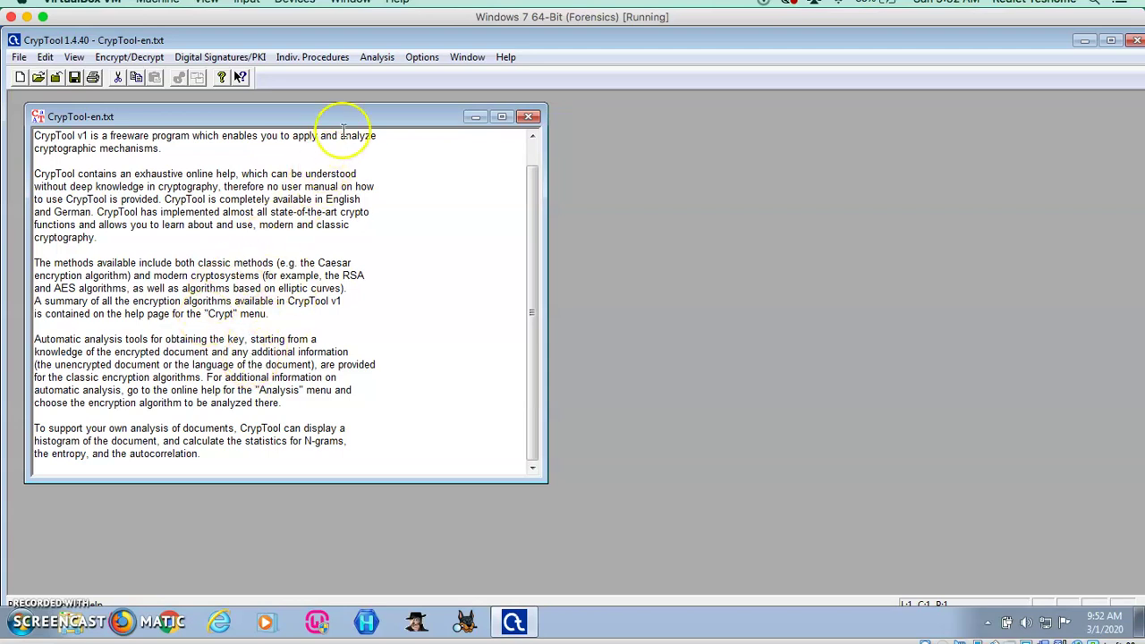
- View the character frequency histogram of CrypTool-en.txt, then close it
left_click(386, 65)
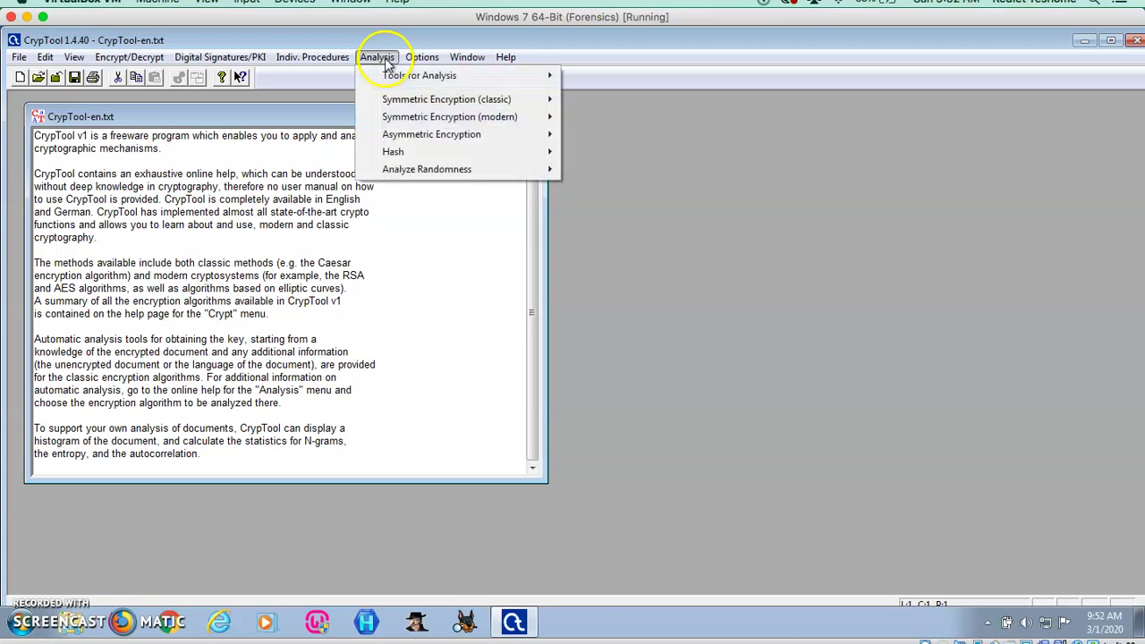
mouse_move(420, 75)
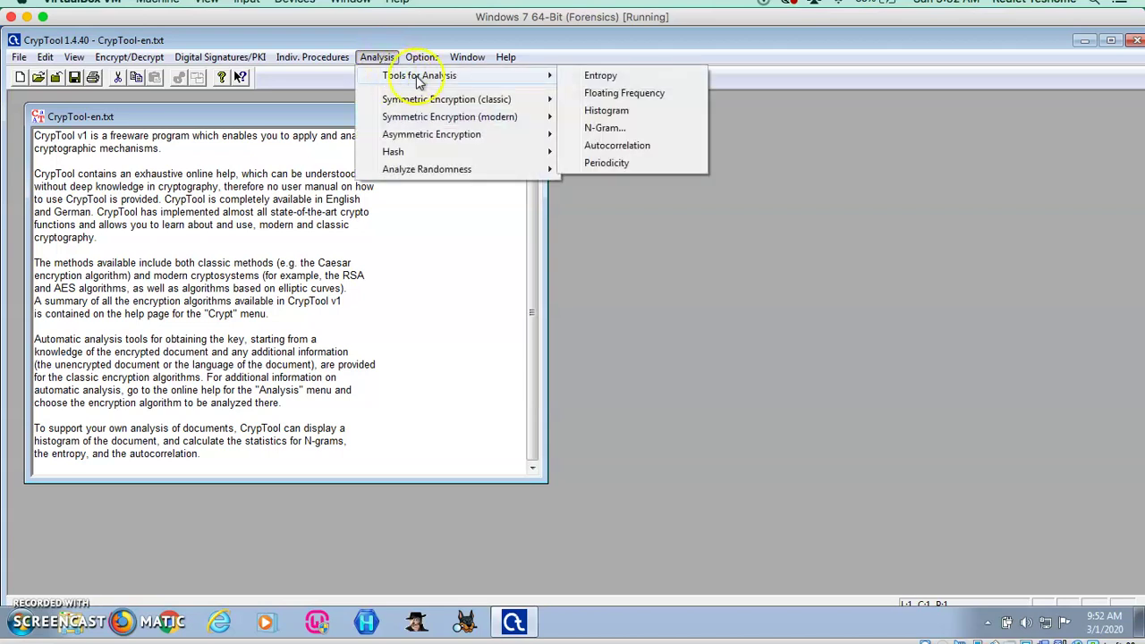
left_click(602, 119)
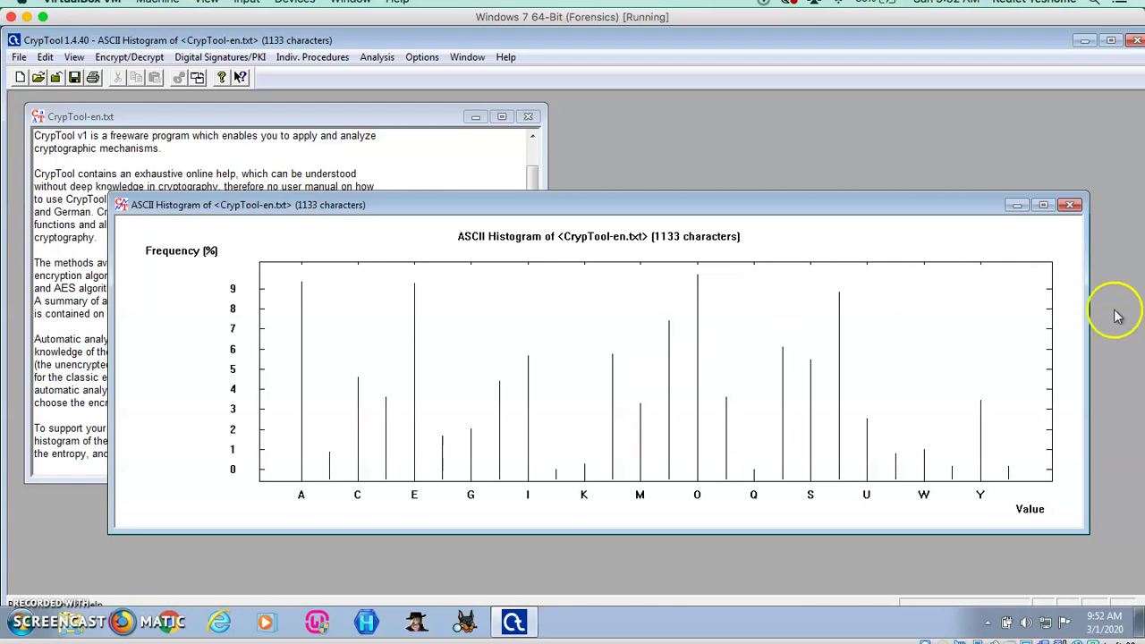
left_click(1071, 206)
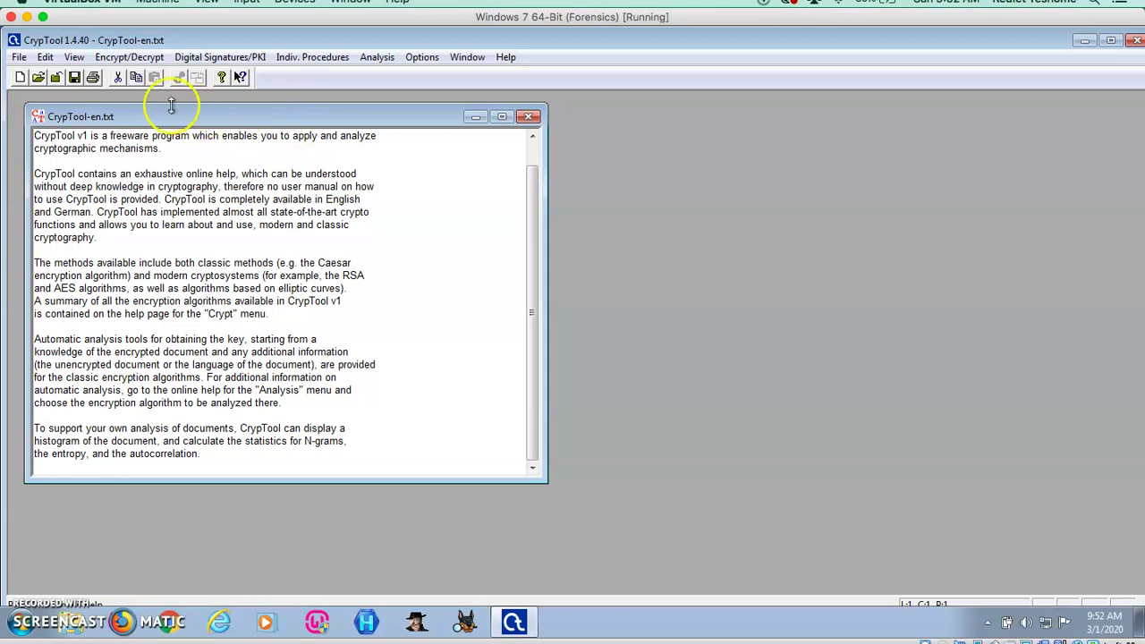
left_click(133, 59)
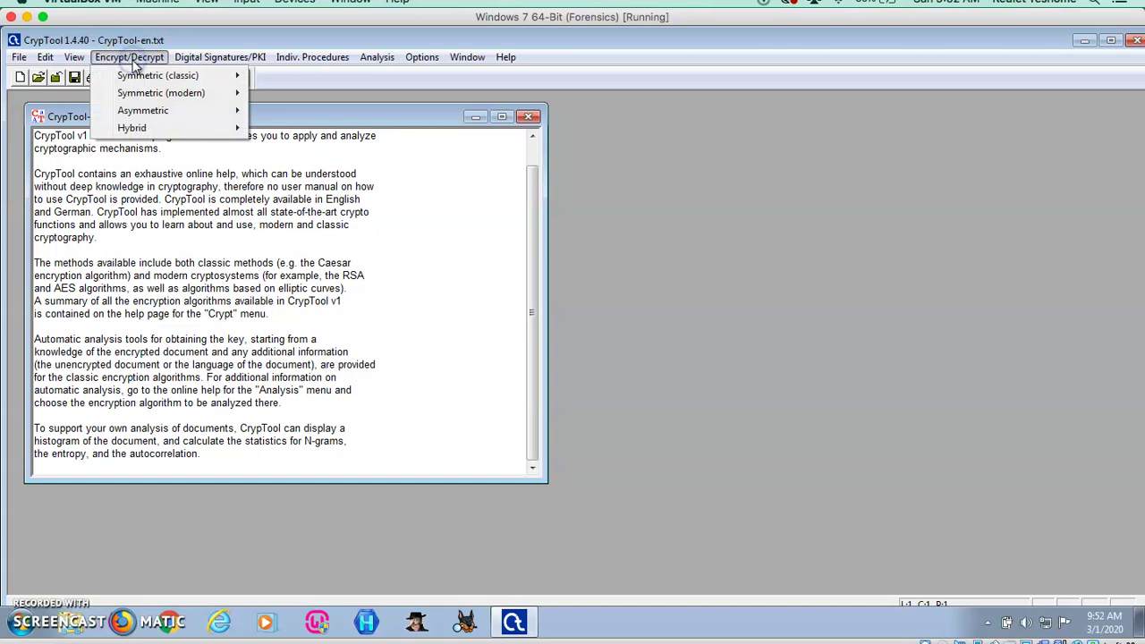
left_click(151, 94)
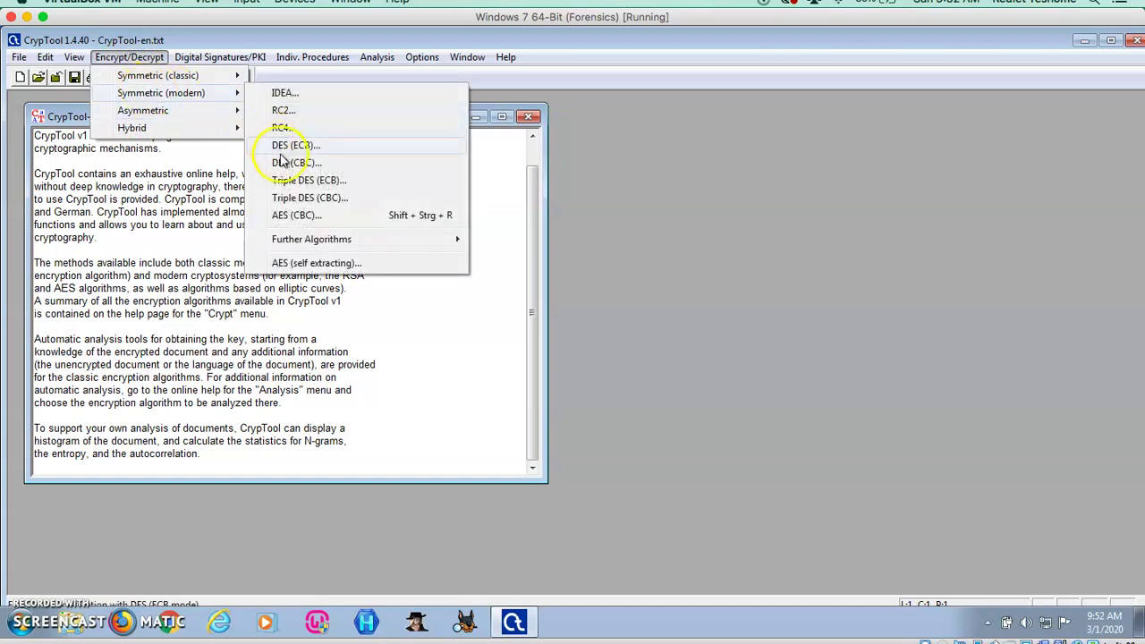
left_click(298, 204)
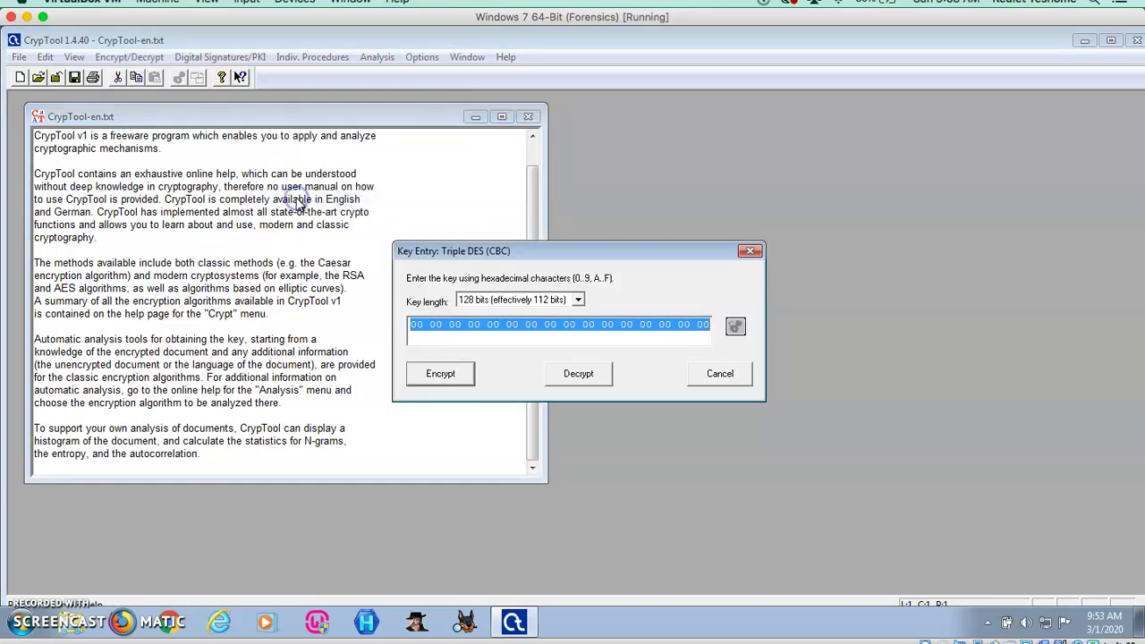
left_click(411, 327)
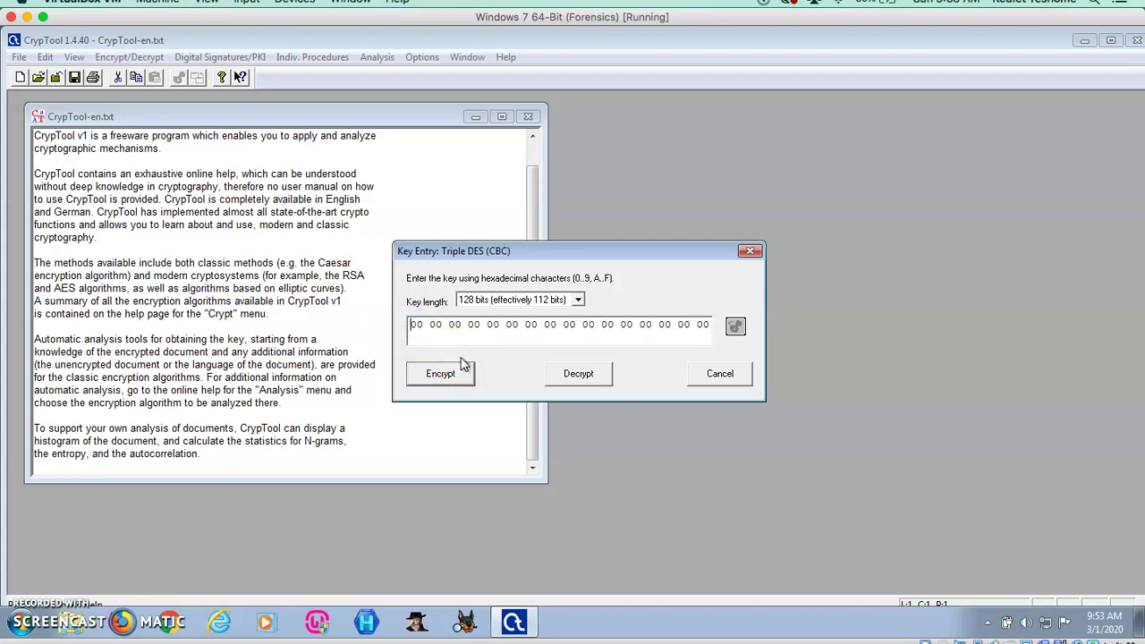
type("1234 AB CD")
left_click(480, 340)
left_click(465, 372)
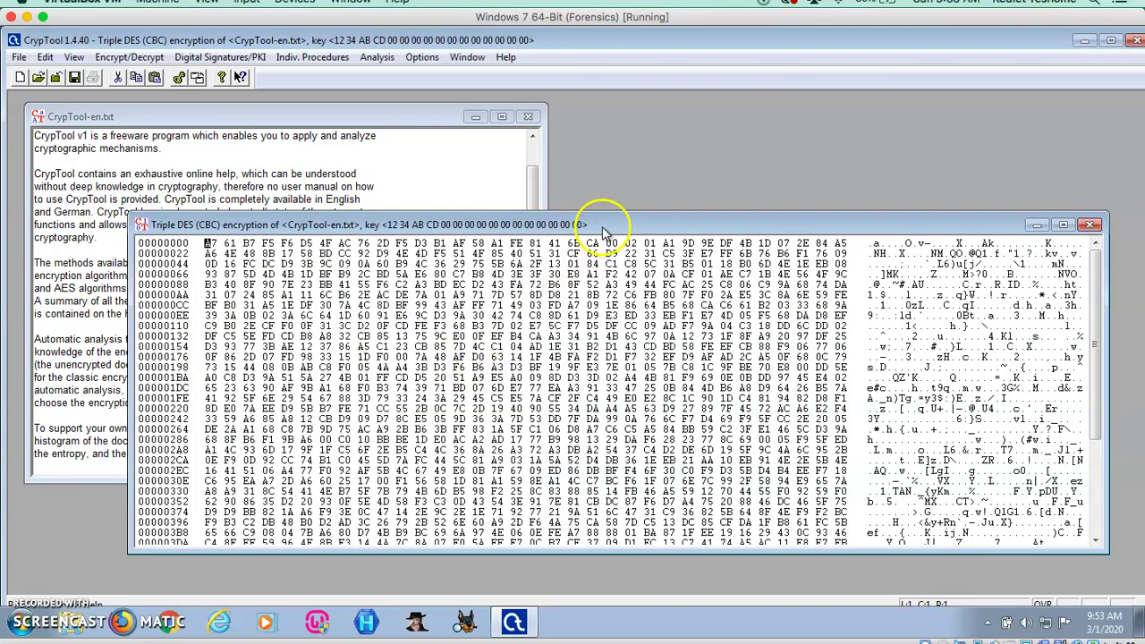
left_click_drag(596, 227, 566, 152)
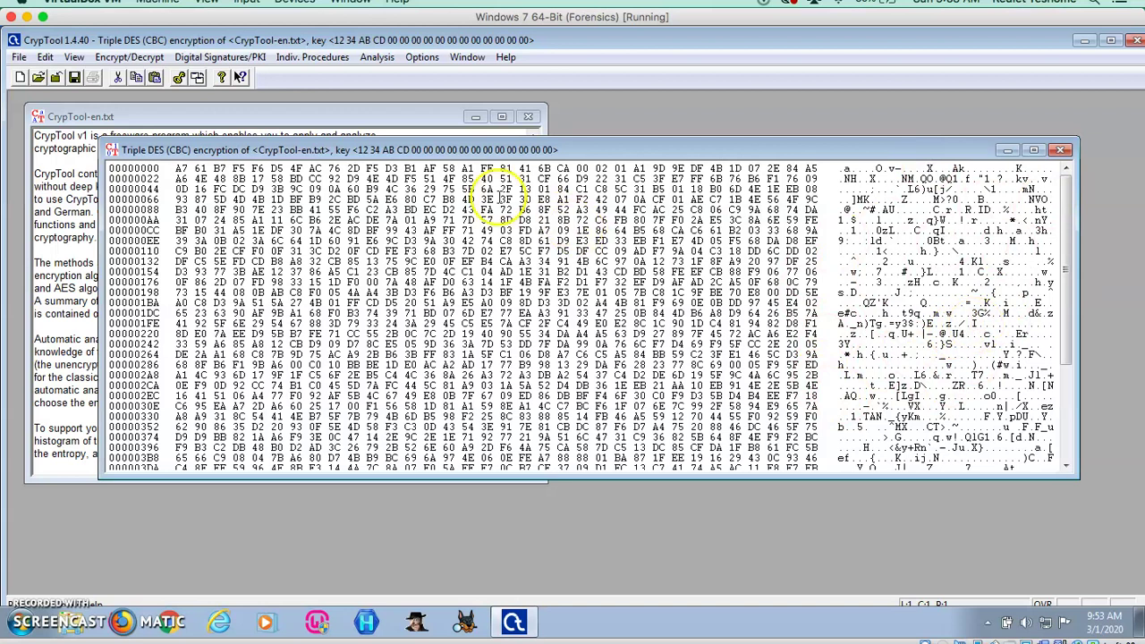
- View the Triple DES ciphertext's binary histogram, showing a flat spread, then close it
left_click(378, 57)
mouse_move(420, 75)
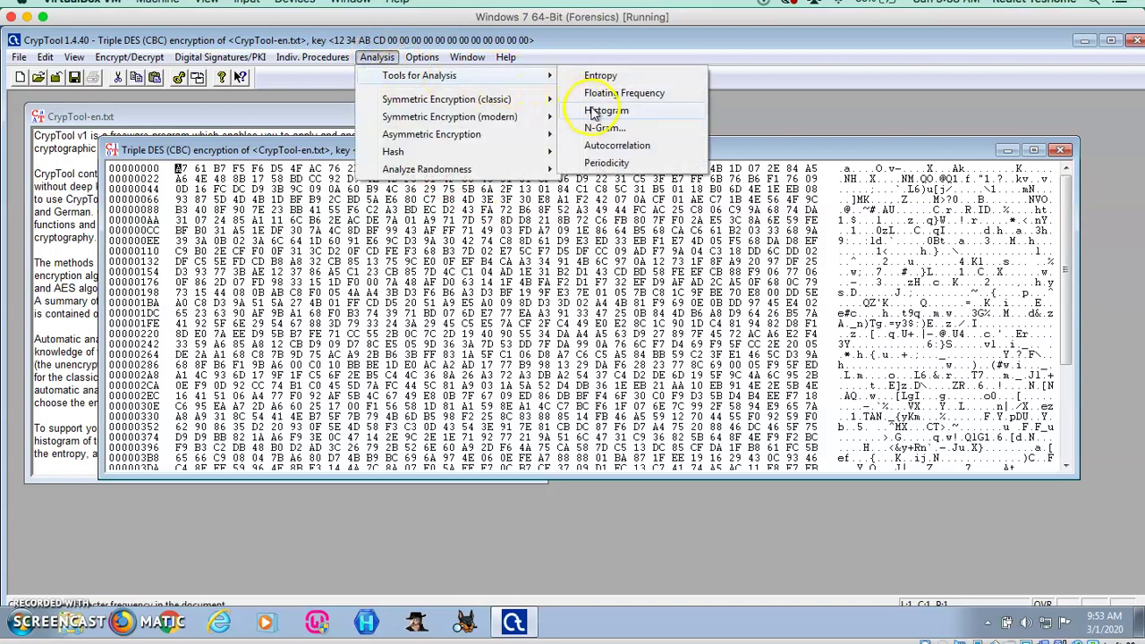
left_click(595, 111)
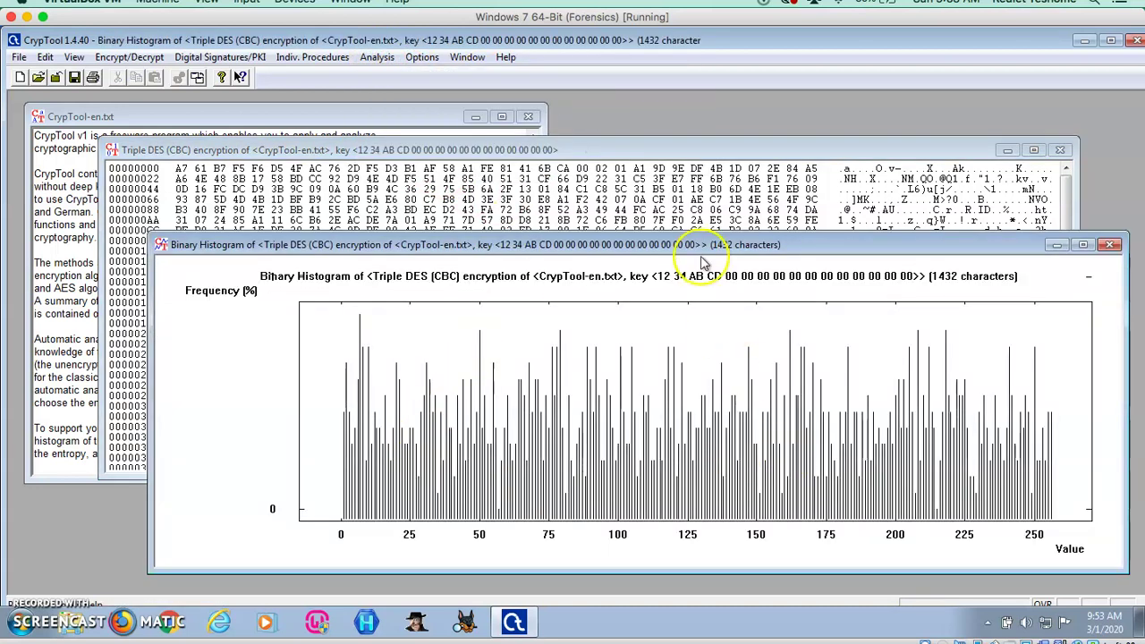
left_click_drag(796, 245, 751, 184)
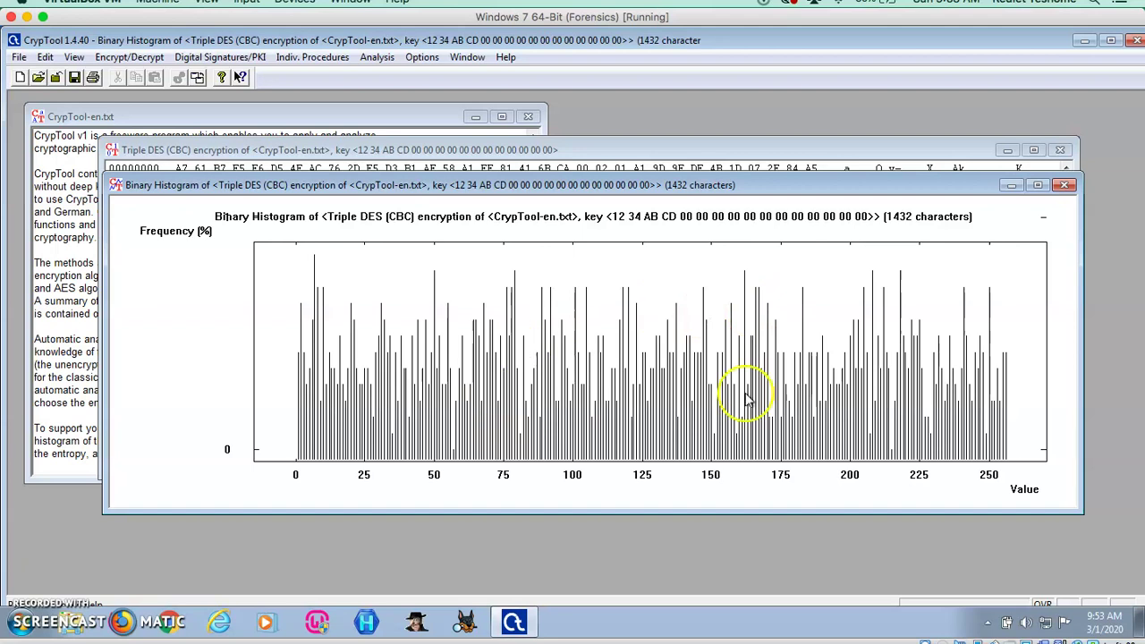
left_click(1065, 188)
left_click(374, 59)
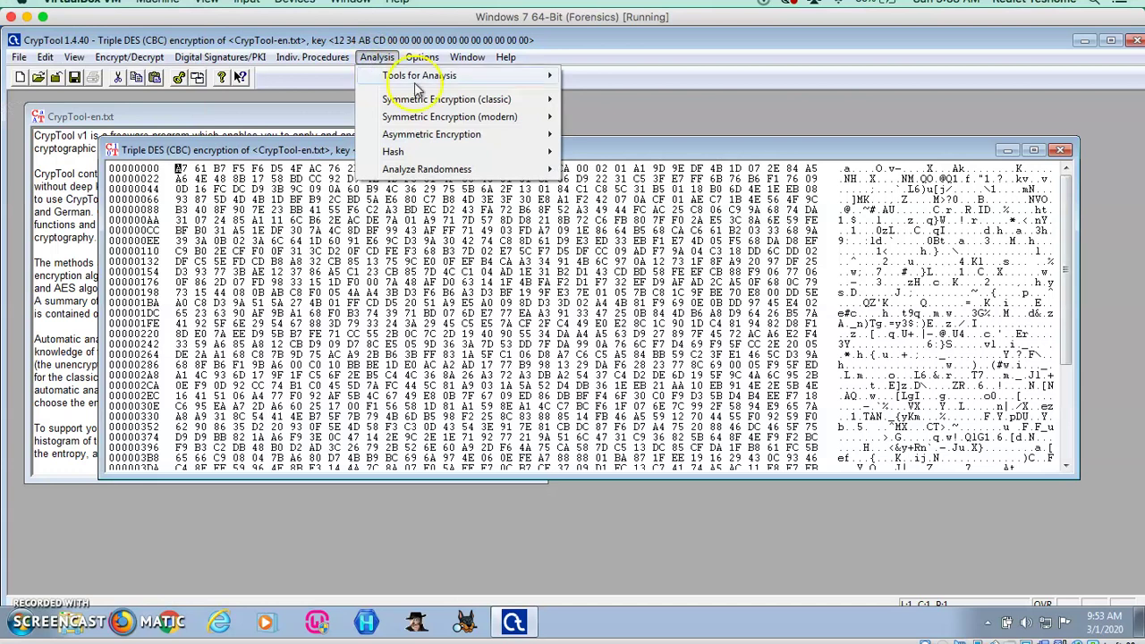
mouse_move(419, 75)
left_click(613, 148)
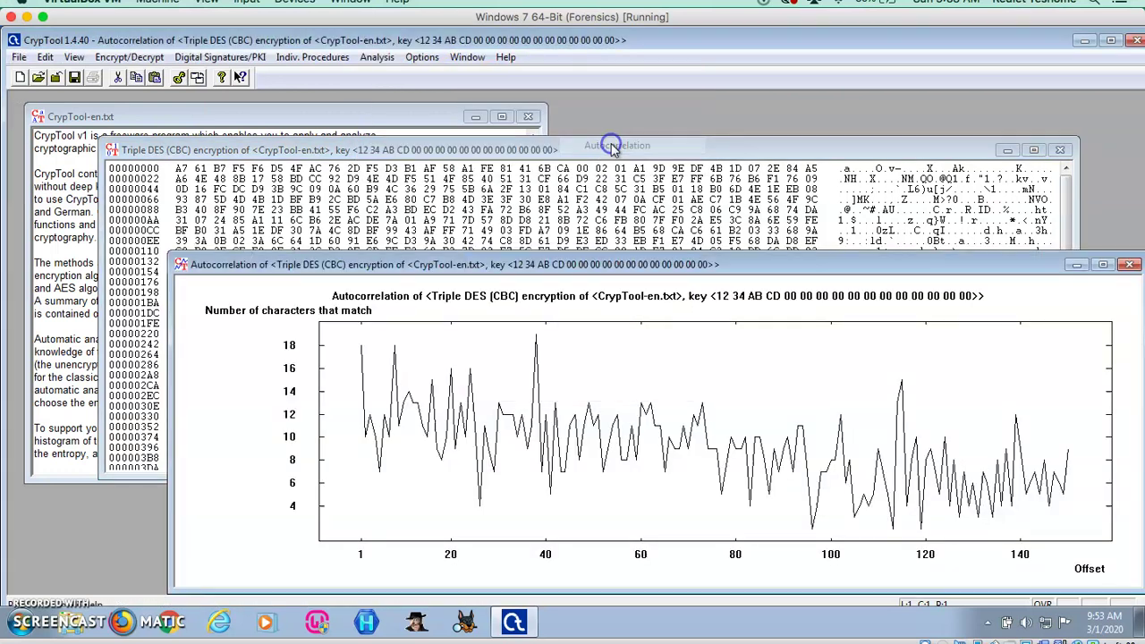
left_click_drag(759, 268, 690, 165)
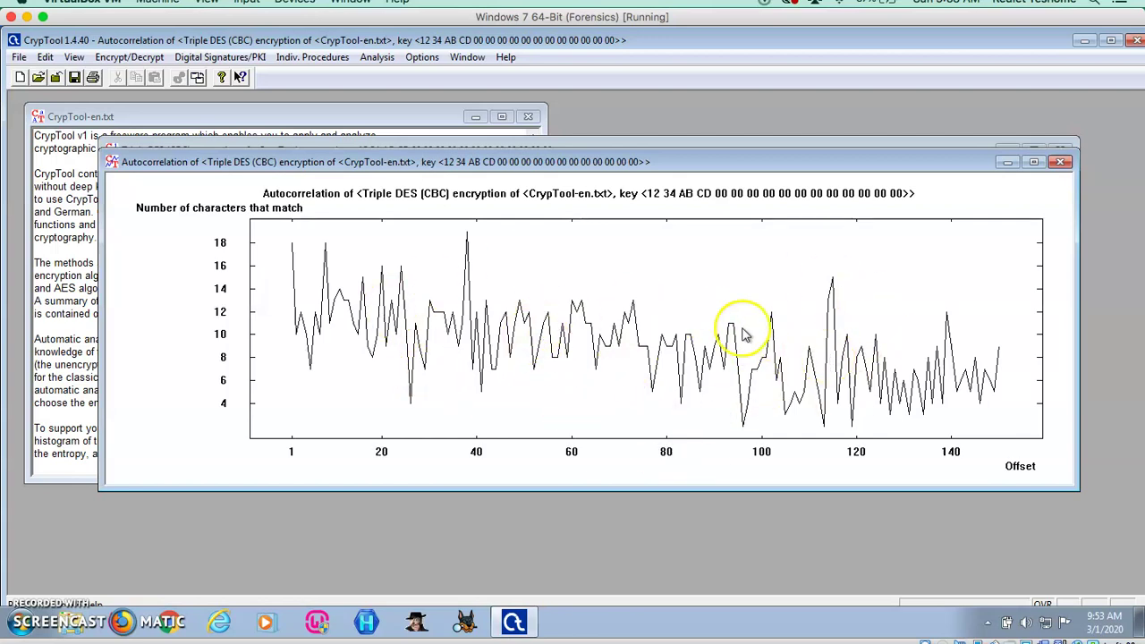
left_click(1060, 162)
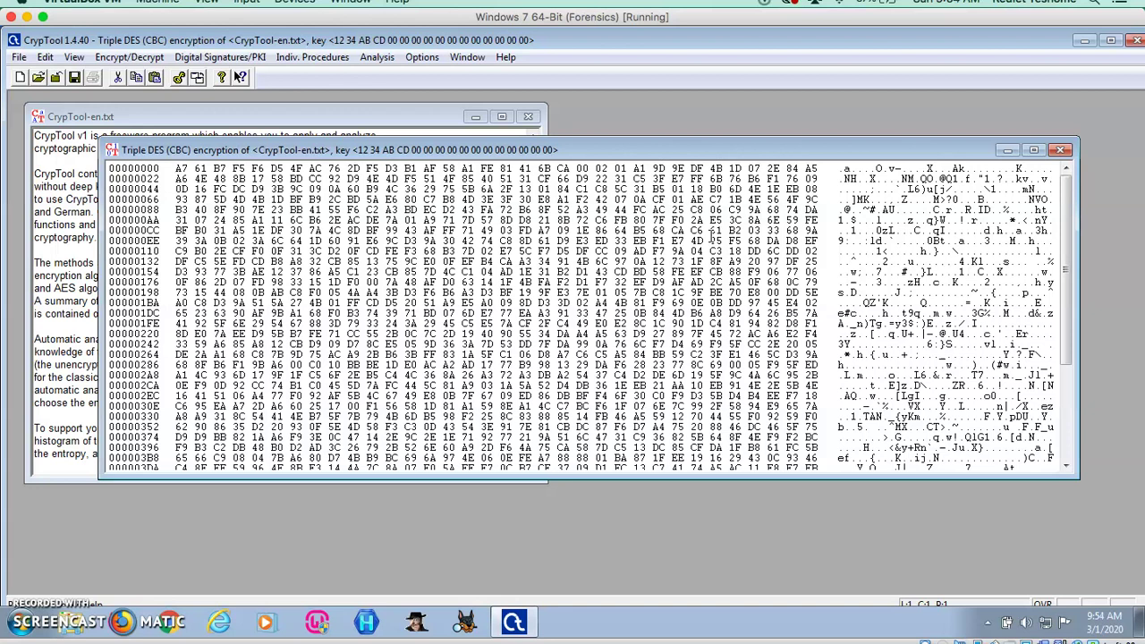
left_click(378, 59)
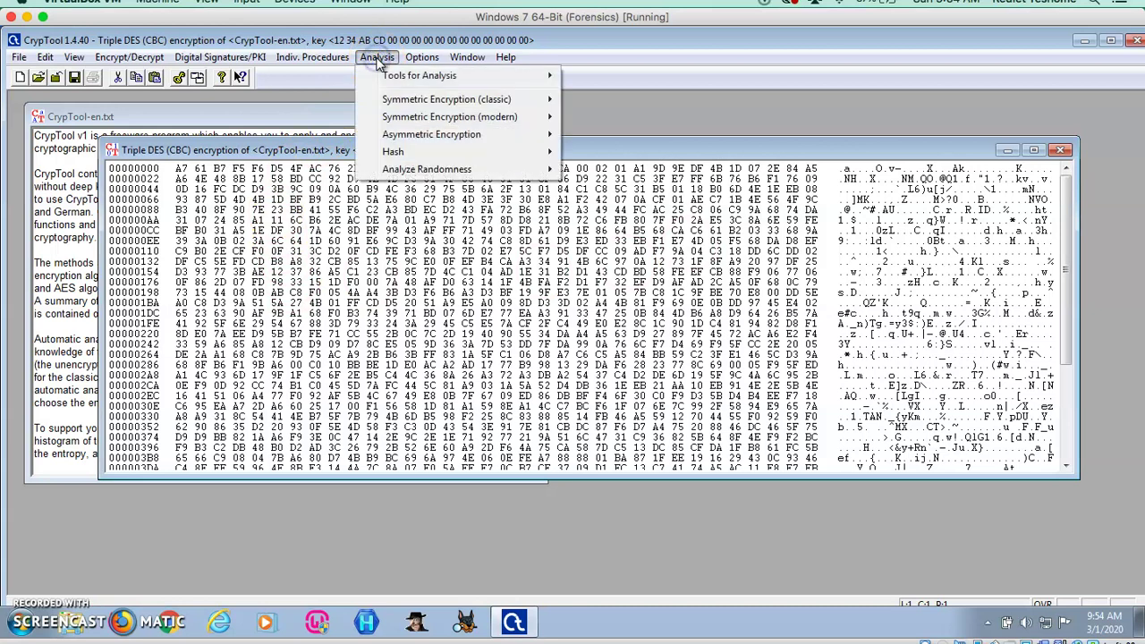
left_click(398, 123)
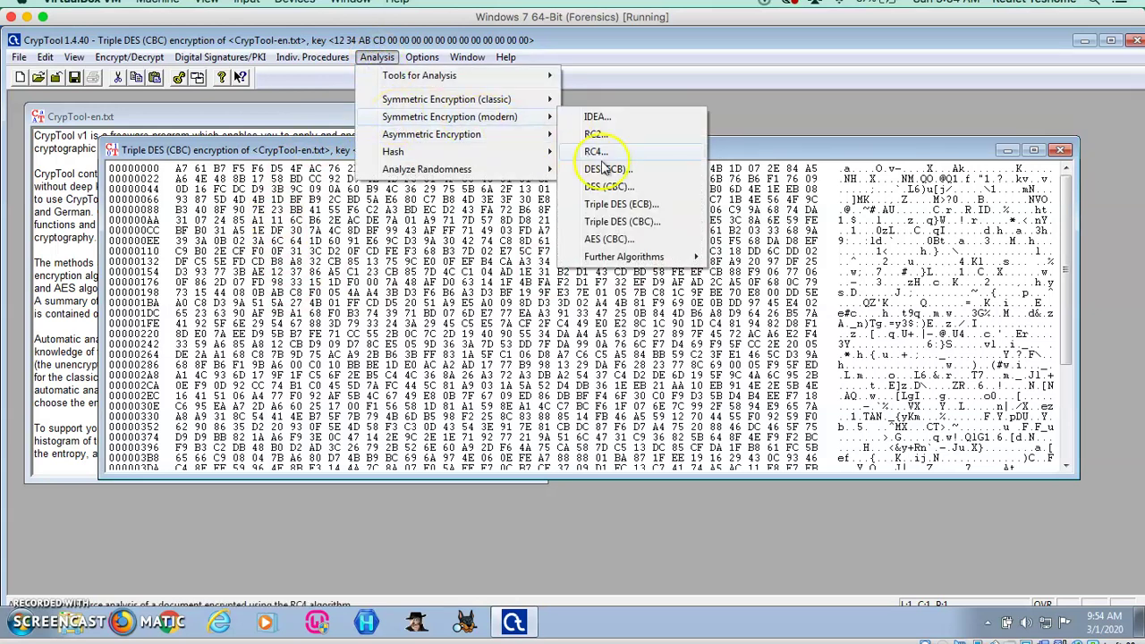
left_click(651, 230)
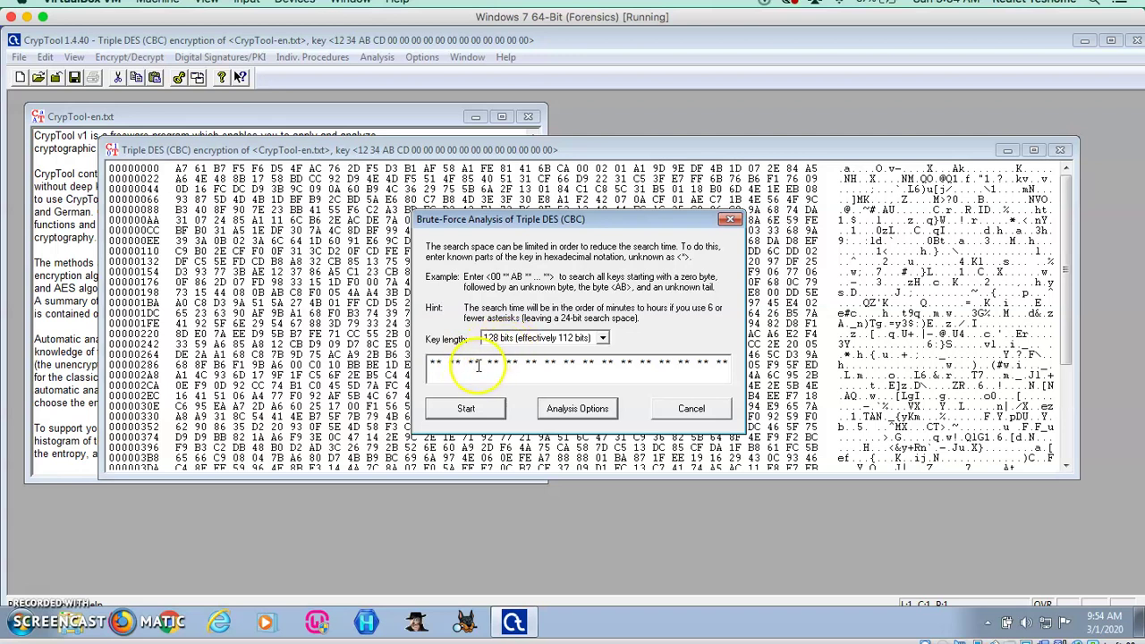
left_click(468, 363)
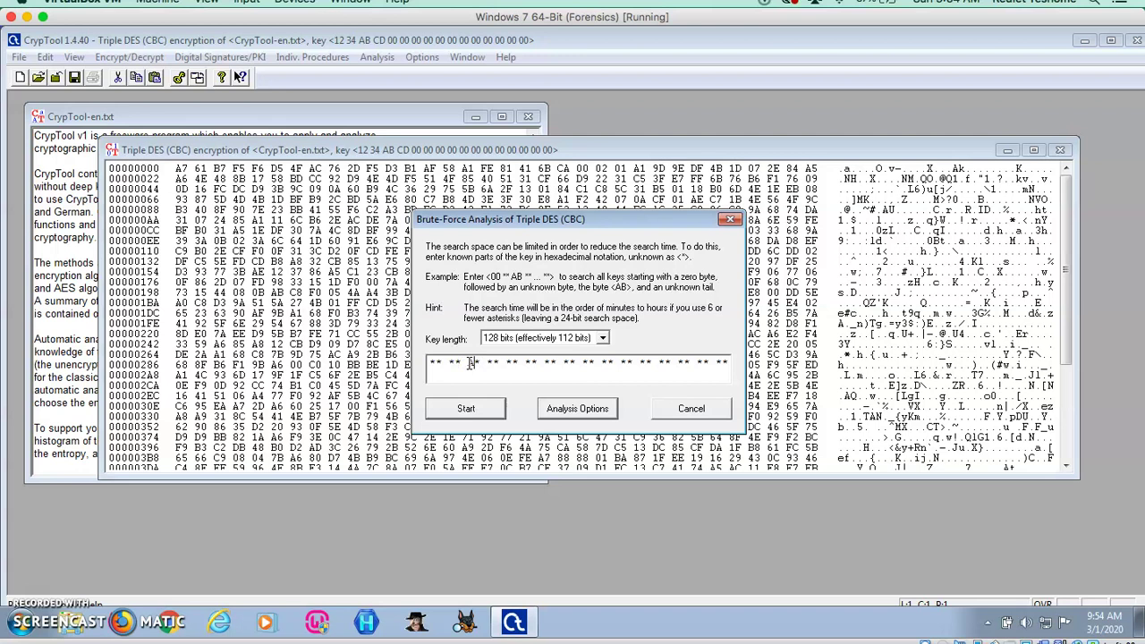
type("CD ")
type("00 0")
type("0 00 00 00 00 00 00 00 00 00 00")
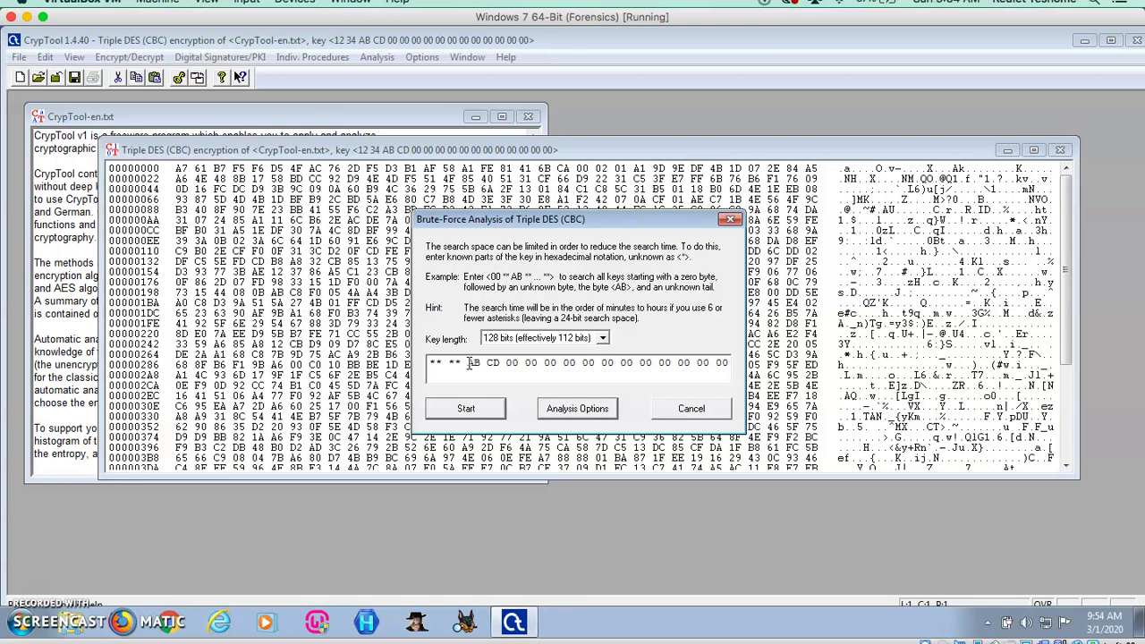
left_click(464, 409)
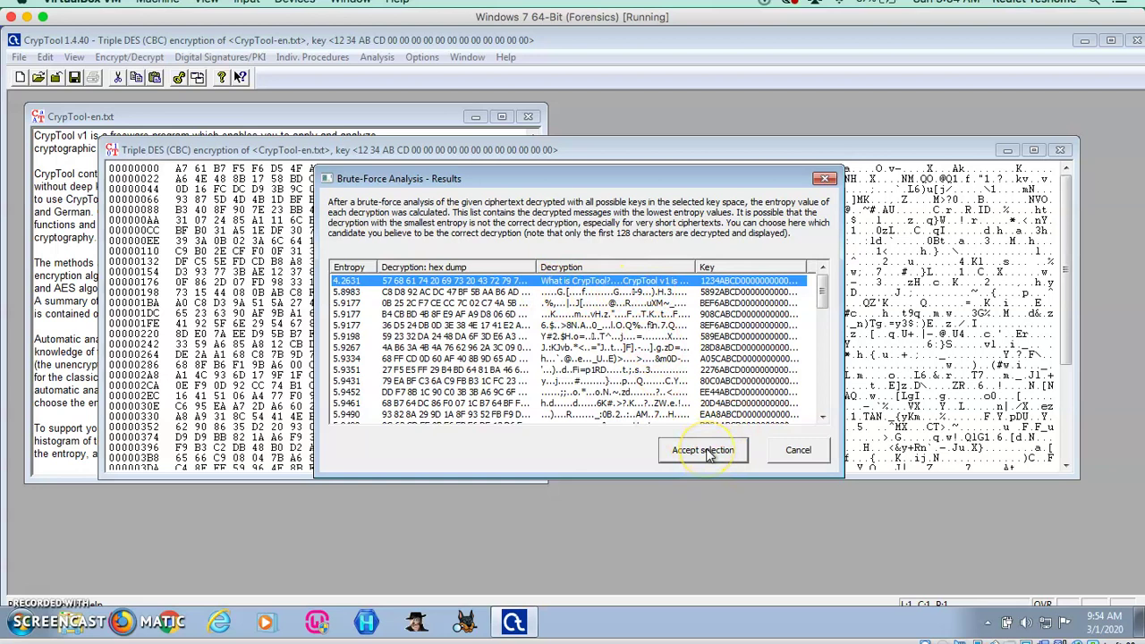
left_click(705, 451)
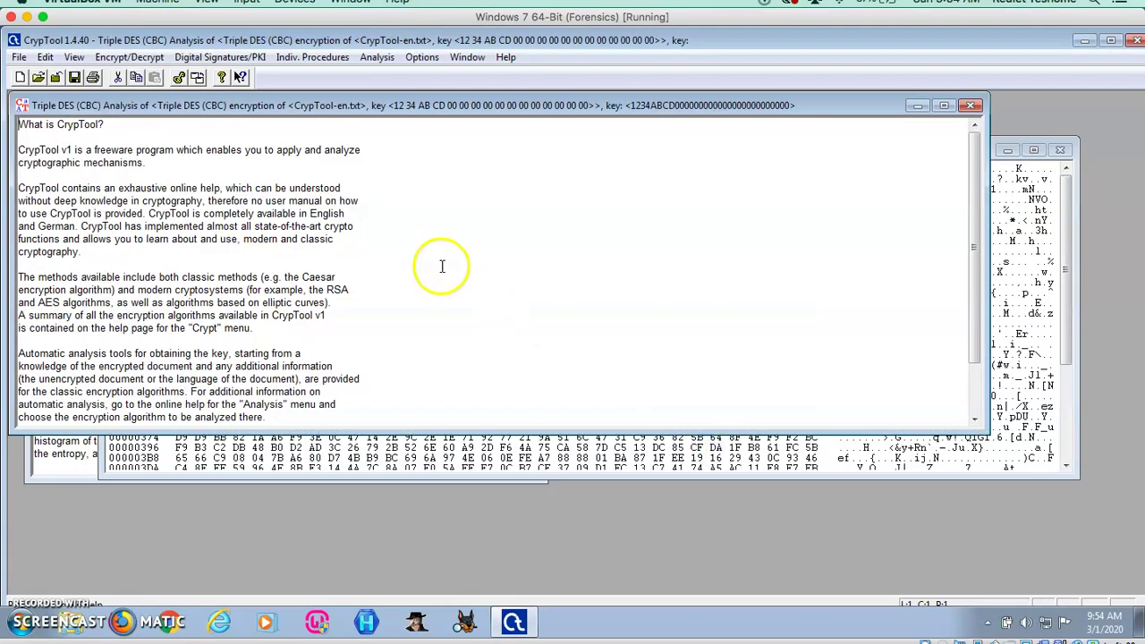
left_click(458, 325)
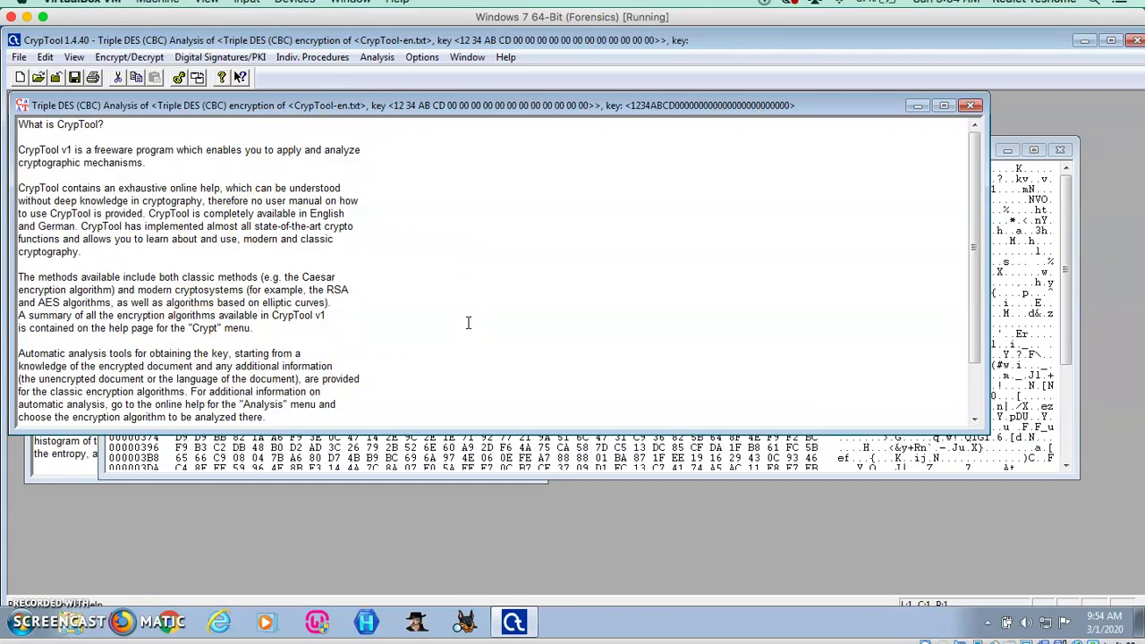
left_click(36, 585)
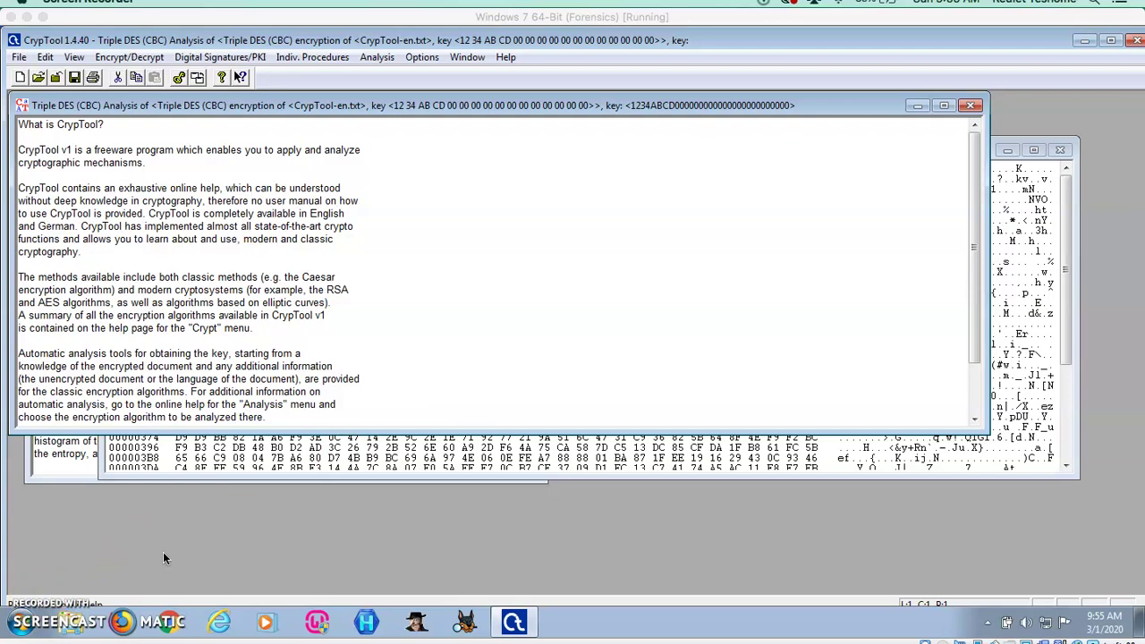
left_click(219, 502)
left_click(724, 243)
left_click(969, 105)
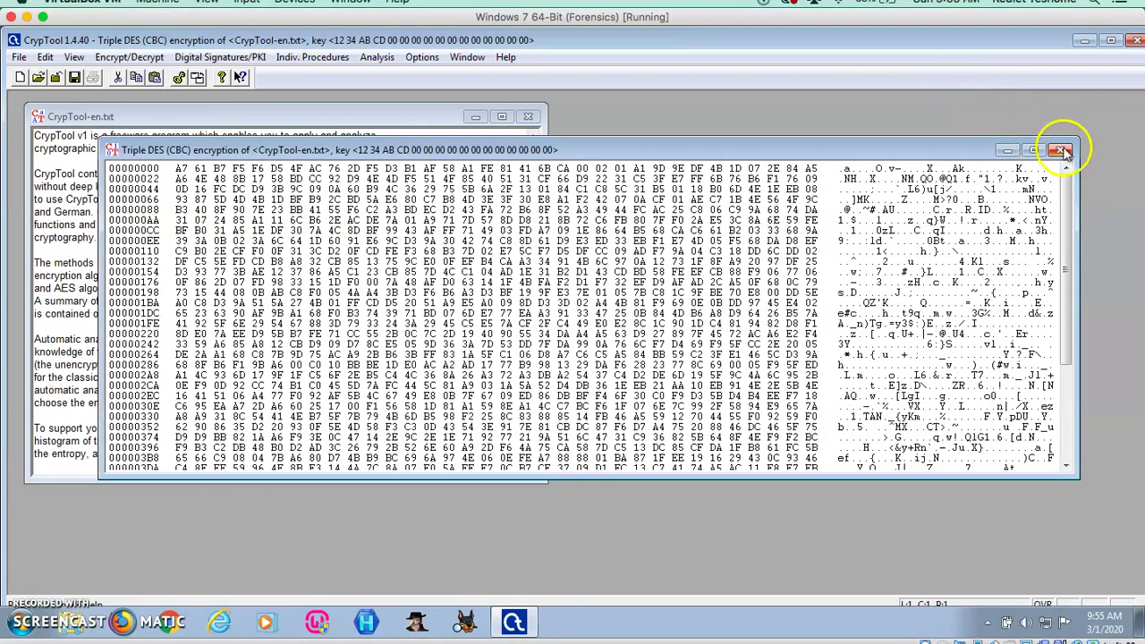
left_click(1060, 149)
left_click(342, 118)
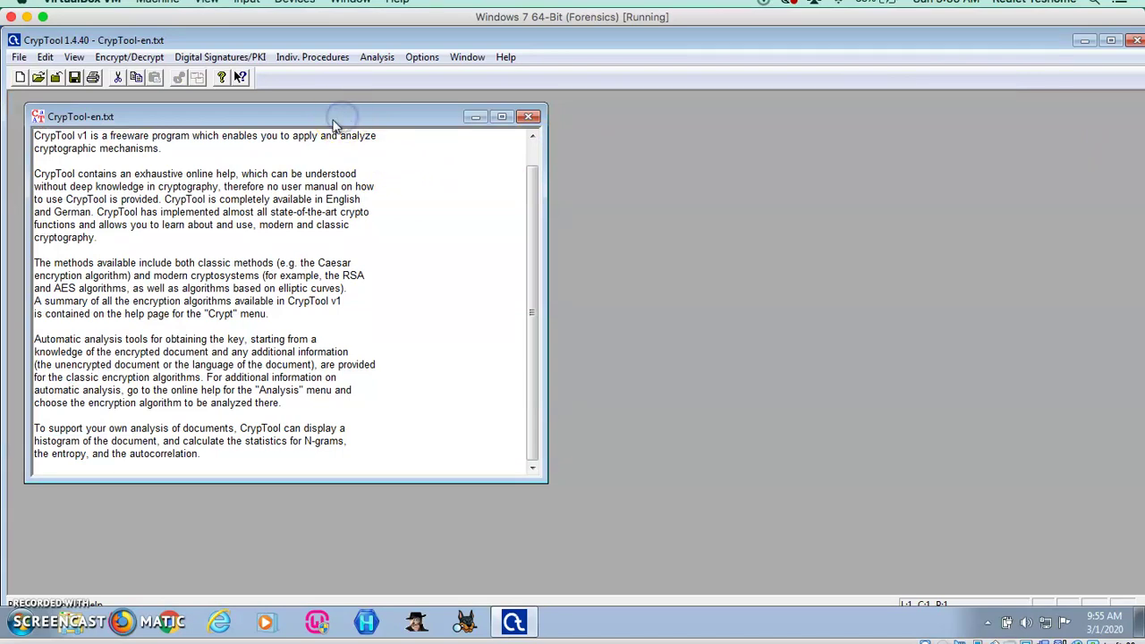
left_click(152, 59)
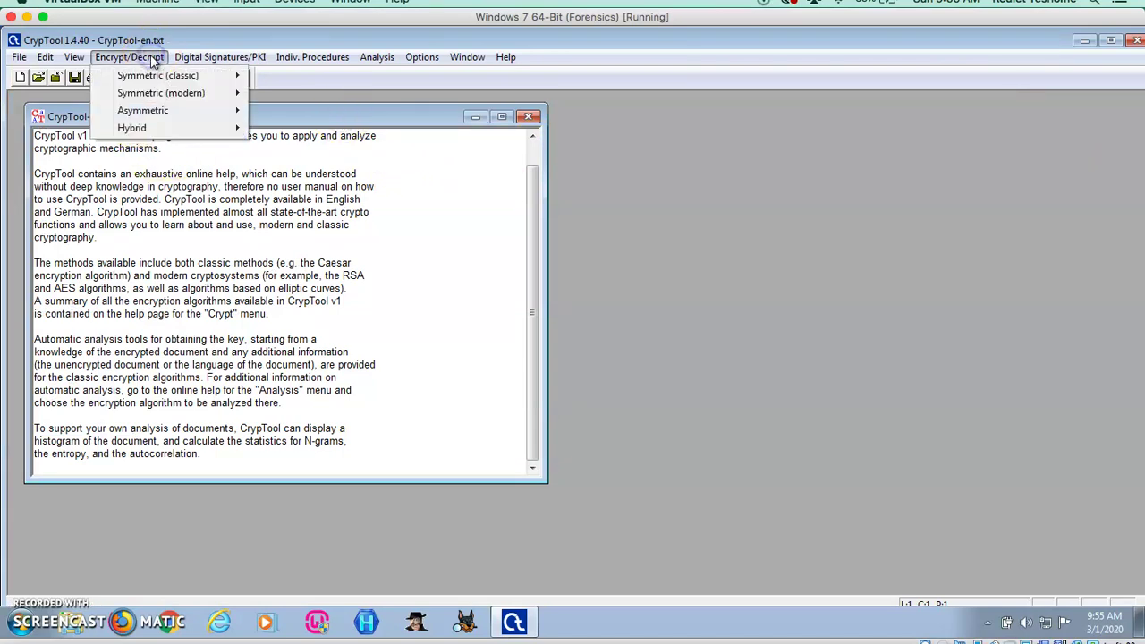
left_click(166, 95)
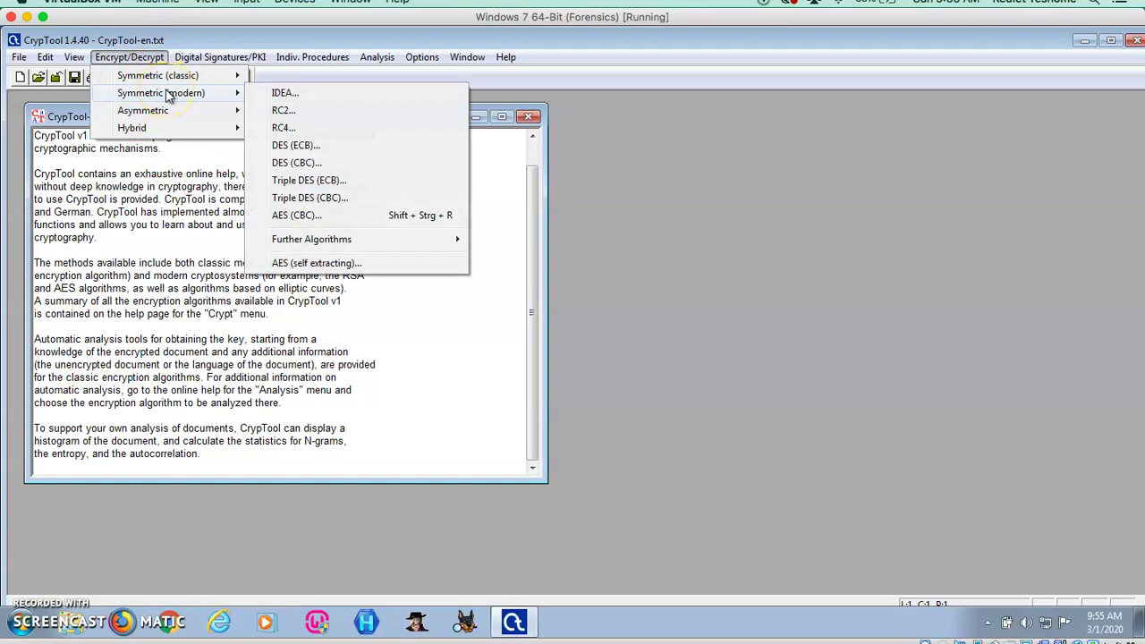
left_click(281, 148)
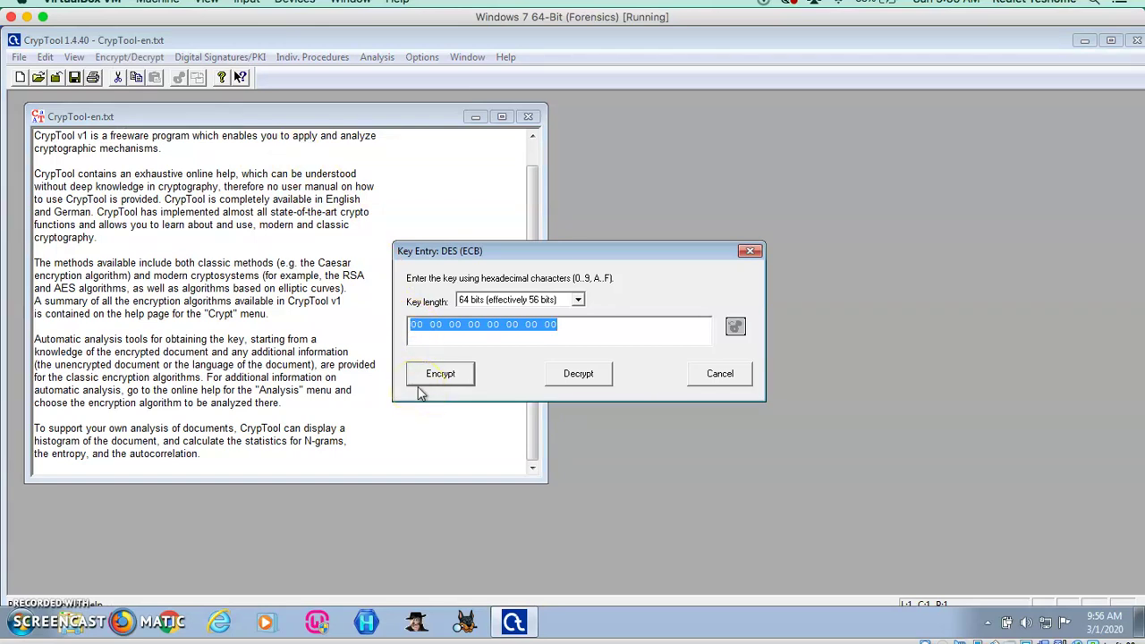
left_click(412, 325)
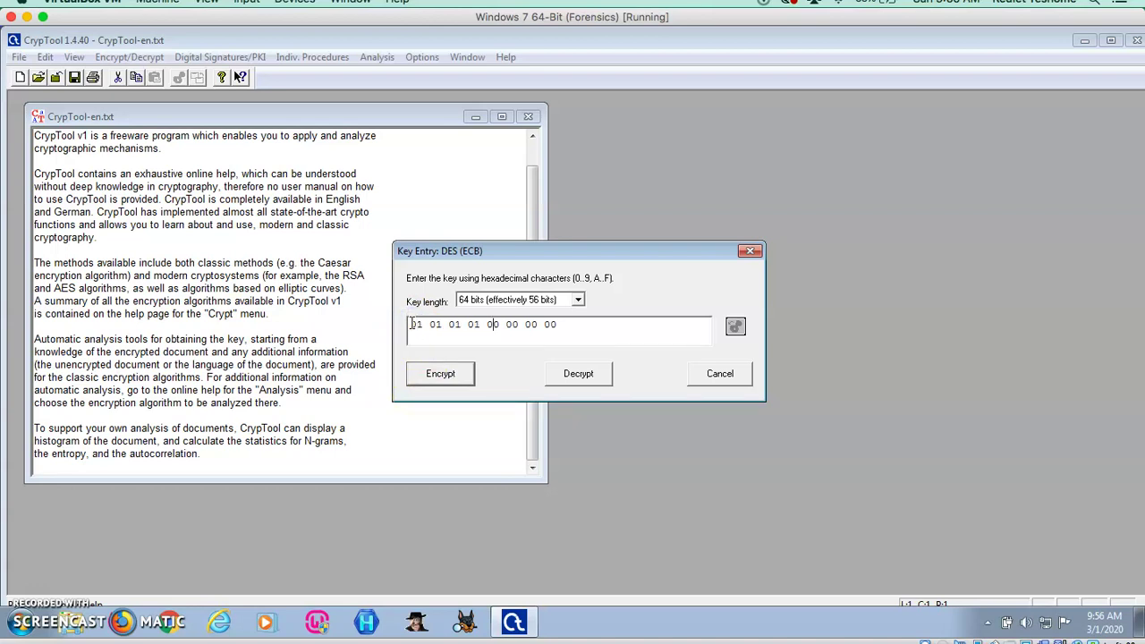
type("101")
left_click(447, 375)
left_click(447, 376)
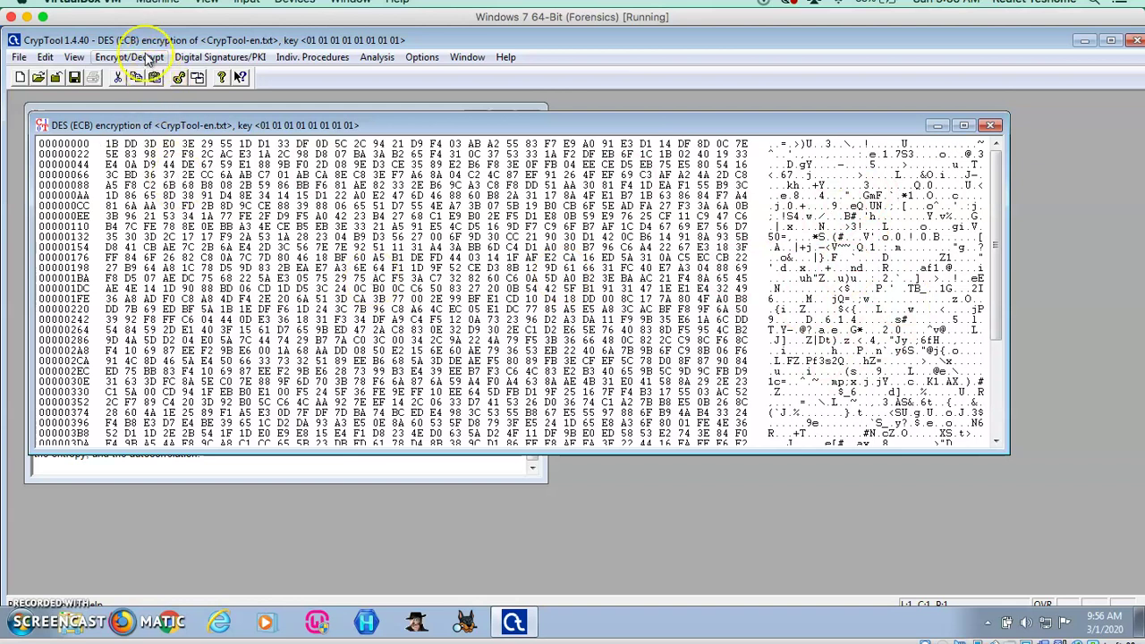
- DES (ECB)-encrypt the ciphertext again with key 01…01, then compare it with CrypTool-en.txt
left_click(152, 125)
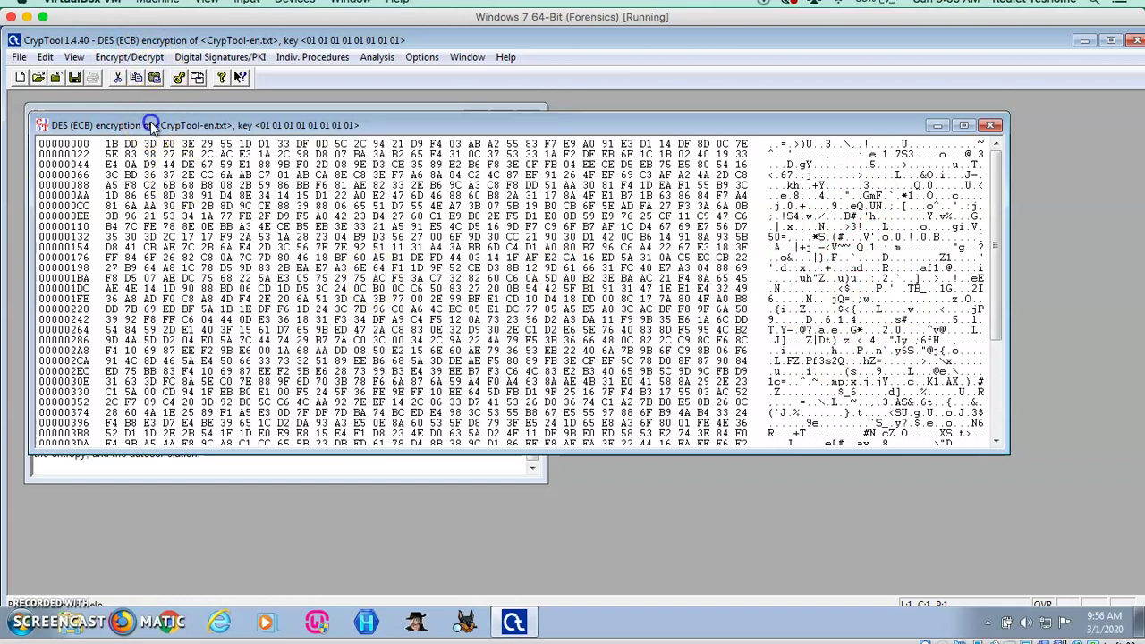
left_click(136, 58)
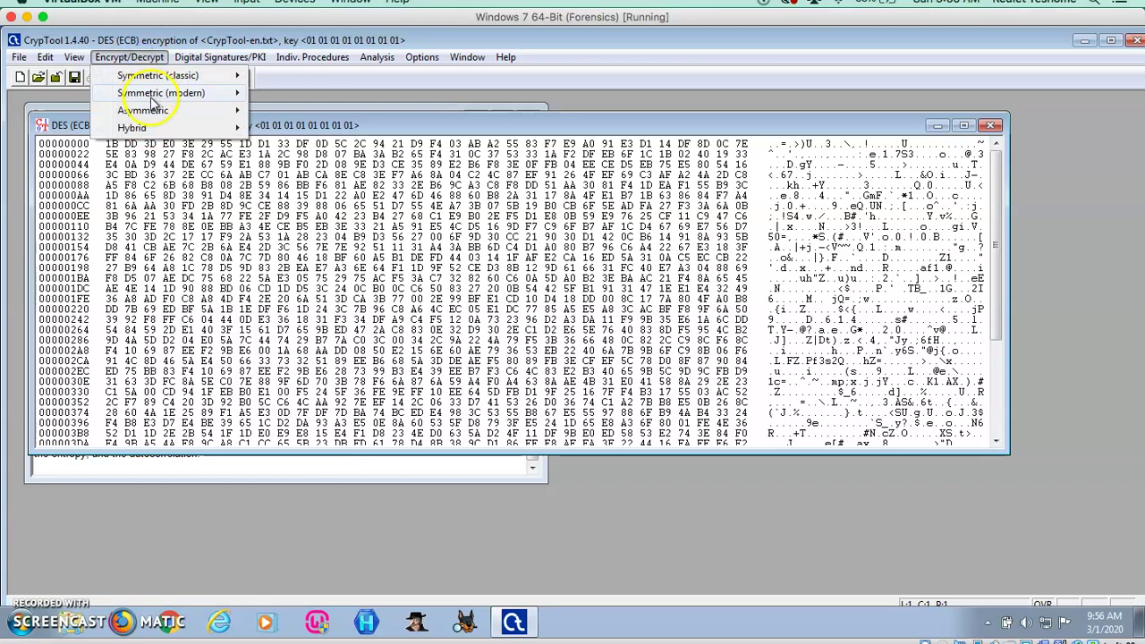
mouse_move(161, 93)
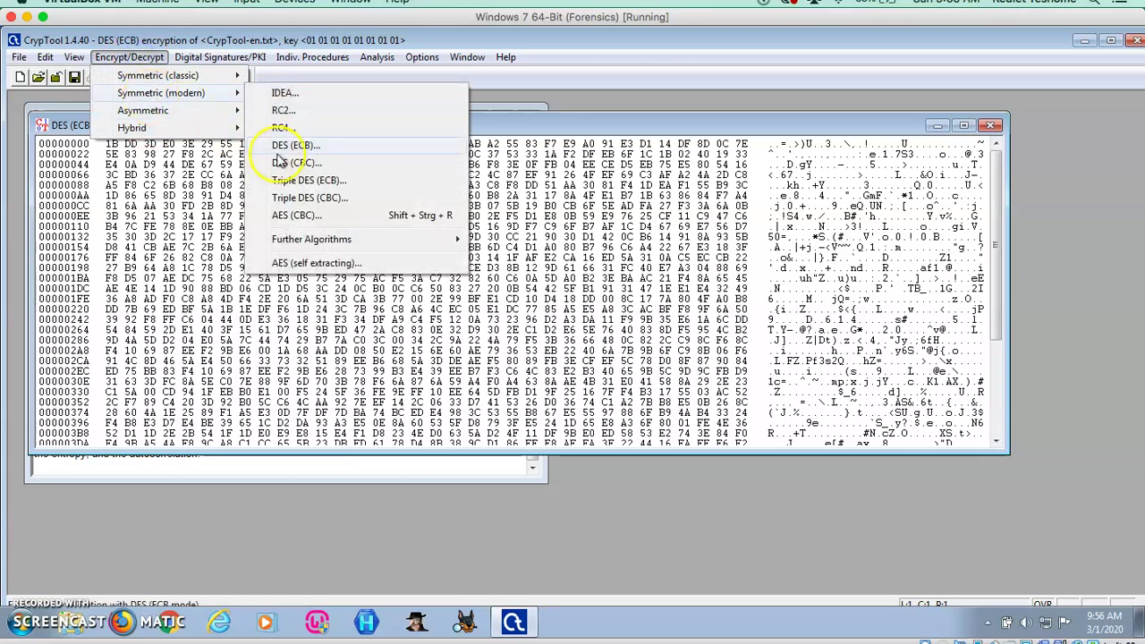
left_click(299, 147)
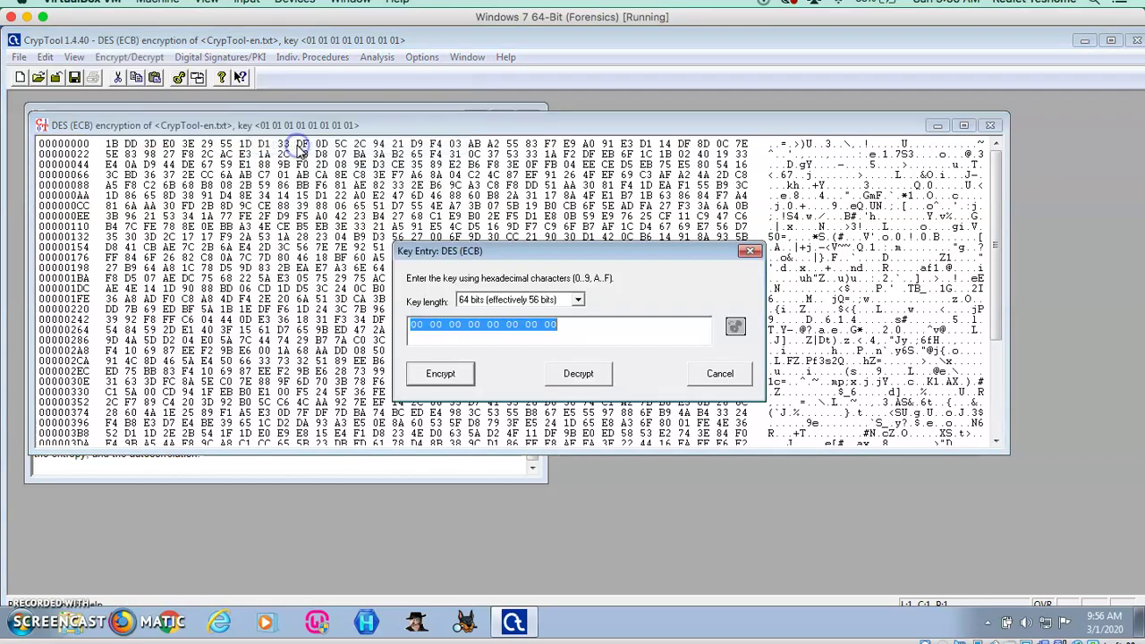
left_click(413, 325)
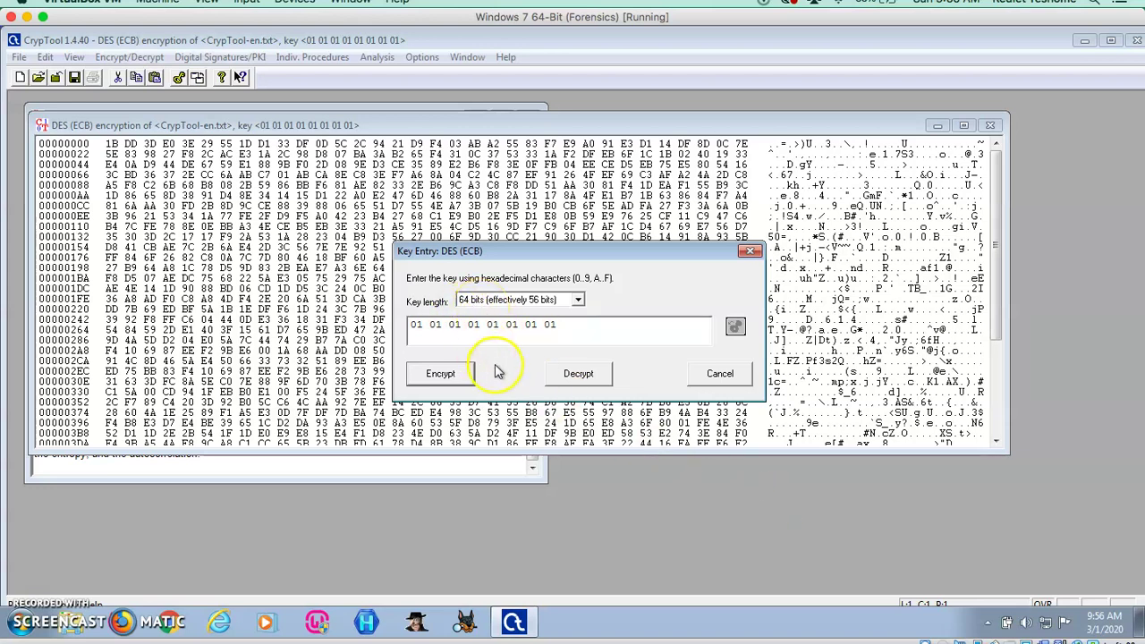
left_click(455, 378)
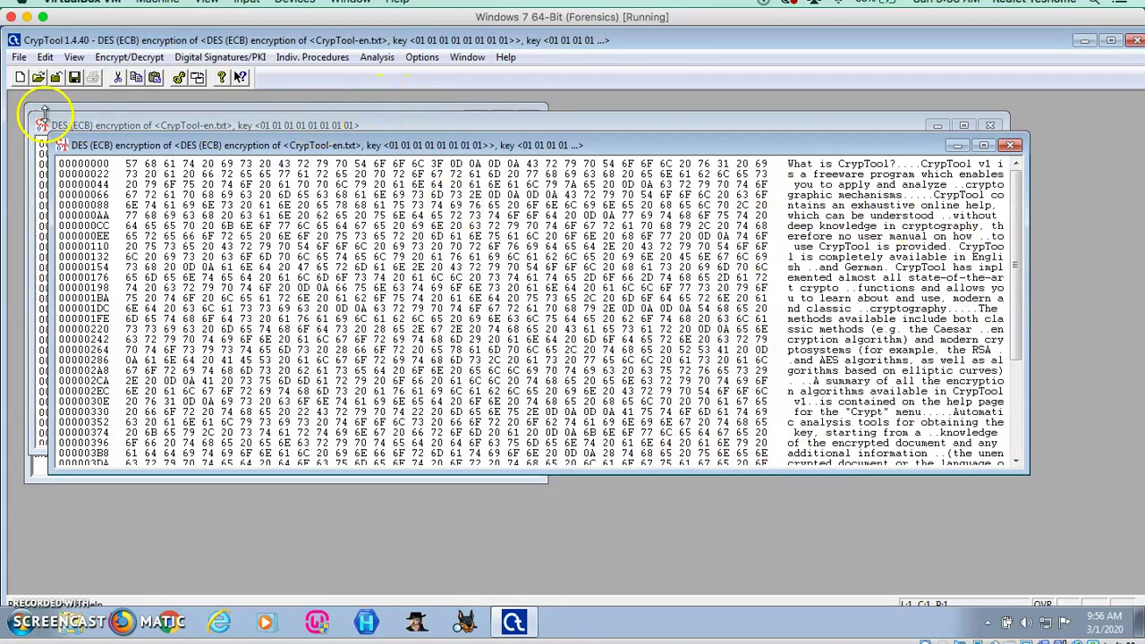
left_click(42, 108)
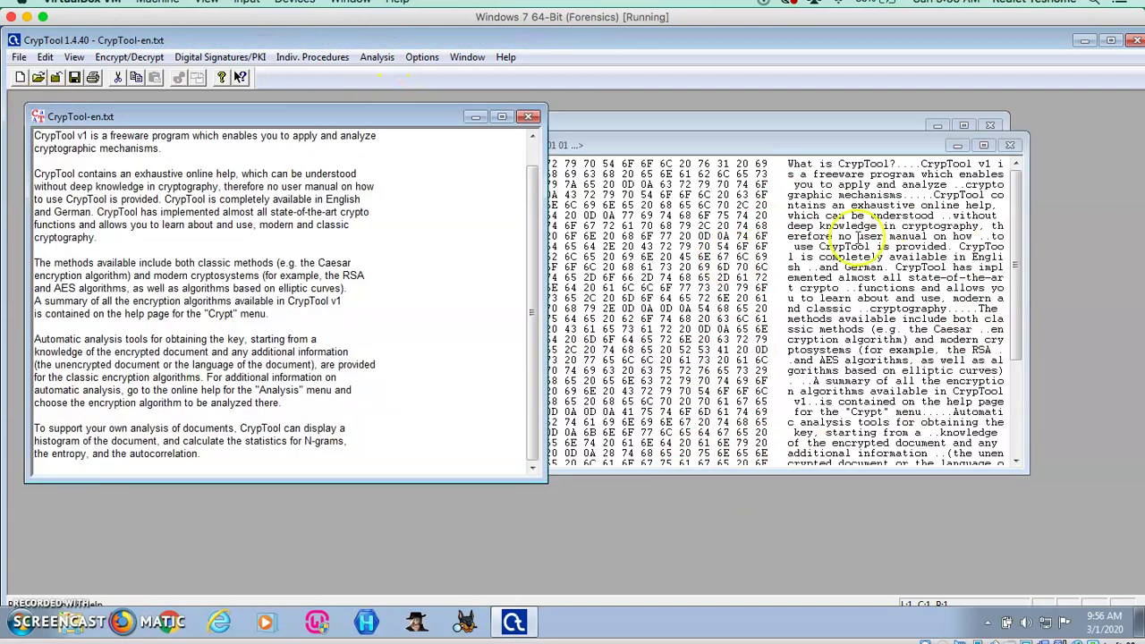